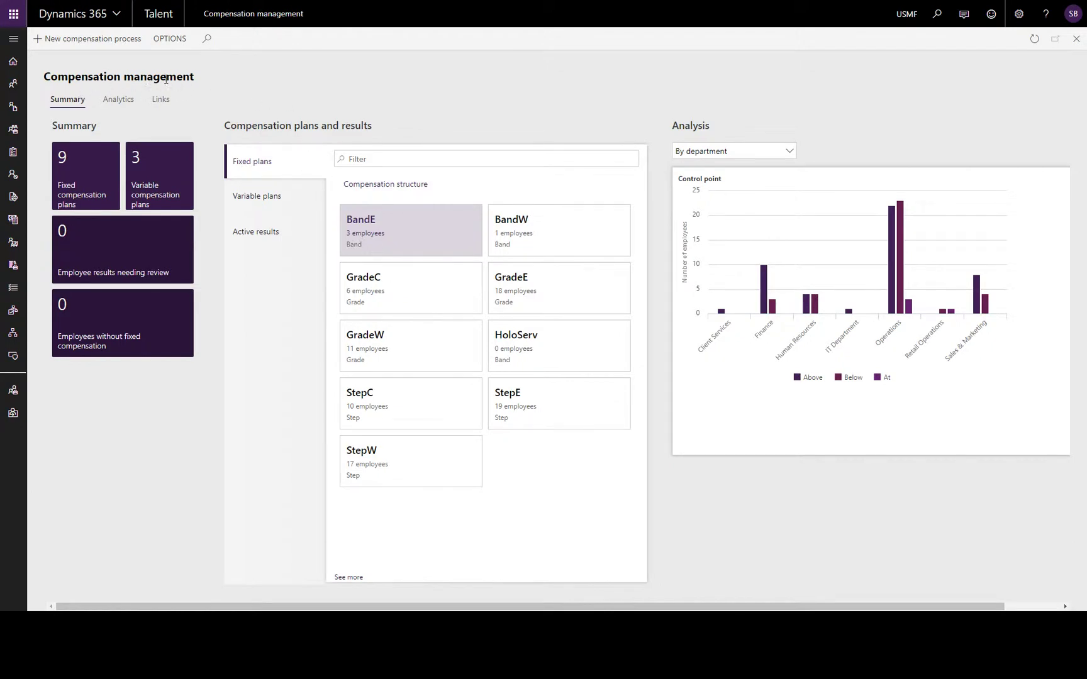
Open the Variable compensation plans page from the Compensation management workspace
left_click(158, 173)
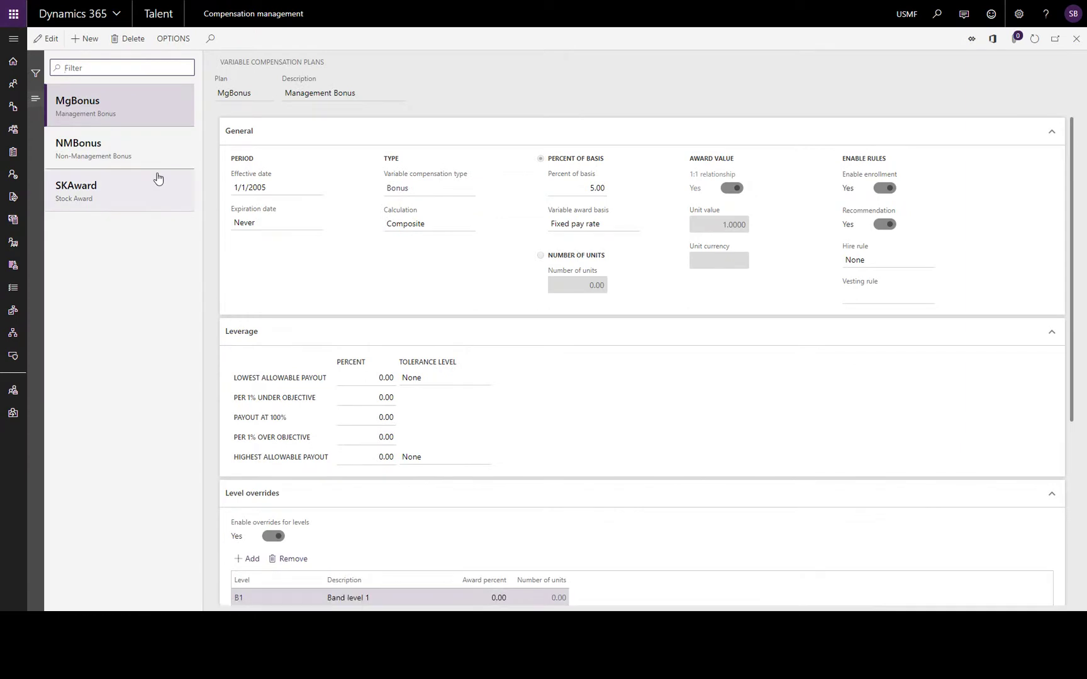
Add a new plan named ARBonus with the description 'Bonus for AR team'
left_click(86, 39)
left_click(256, 94)
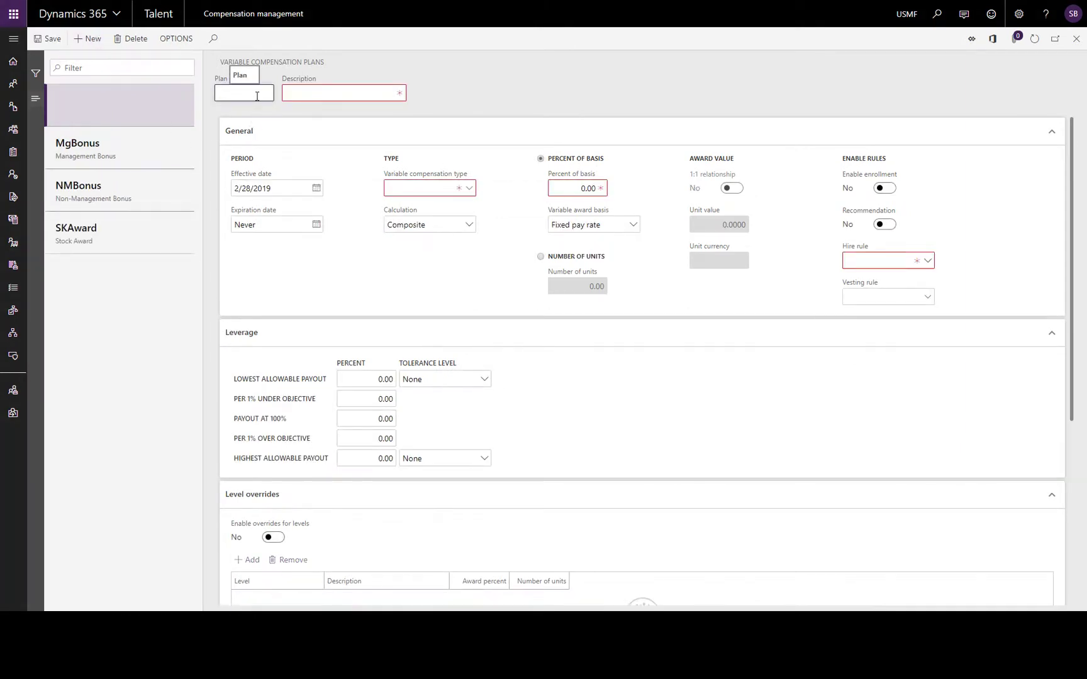
type("ARBonus")
key("Tab")
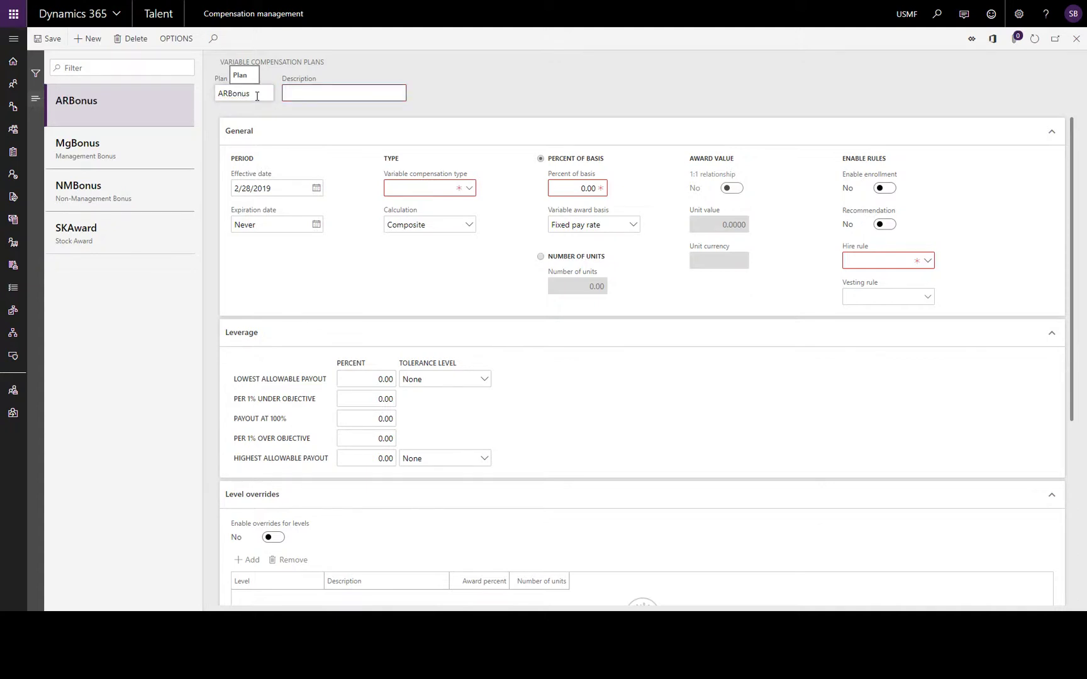
type("Bonus for AR team")
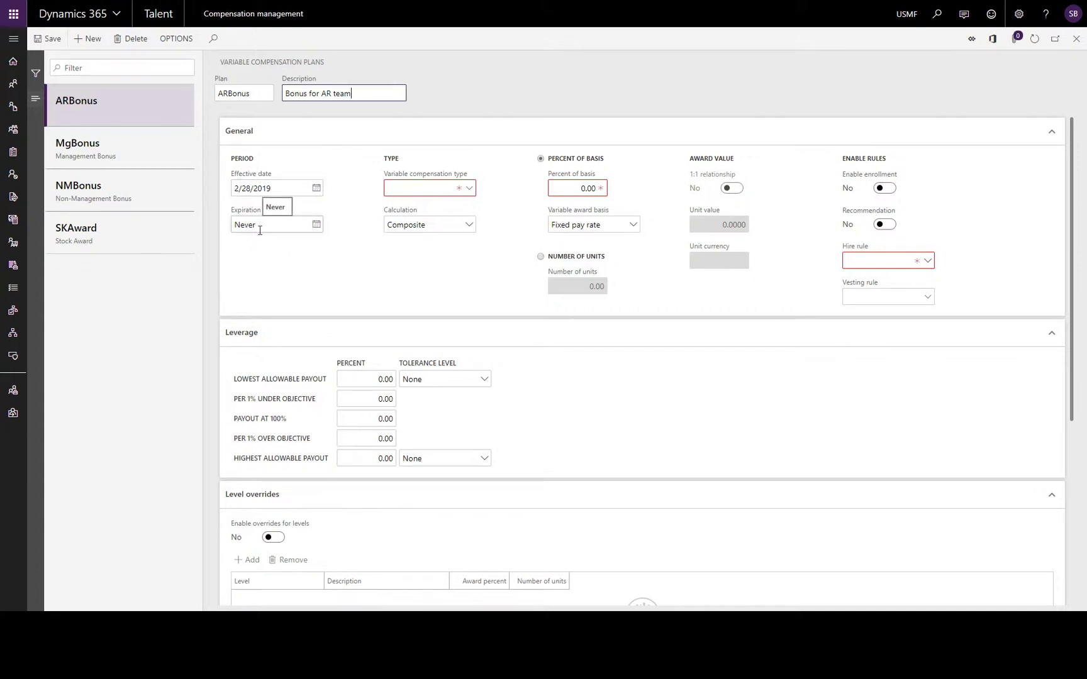
Set the plan's compensation type to Bonus and review the Calculation options
left_click(469, 189)
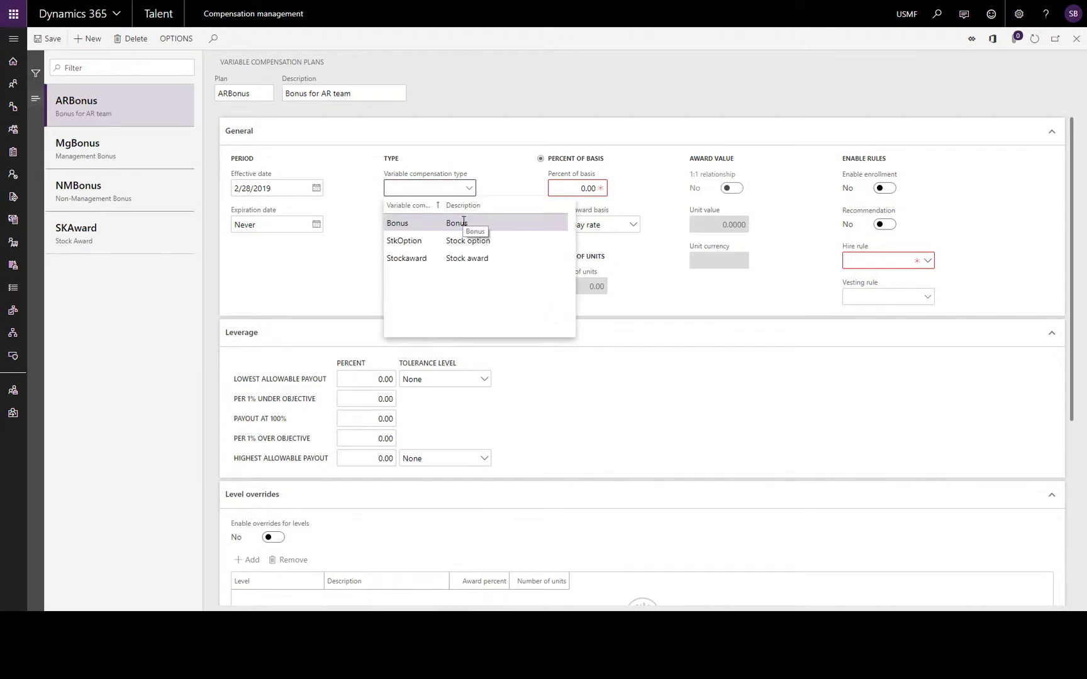
left_click(463, 223)
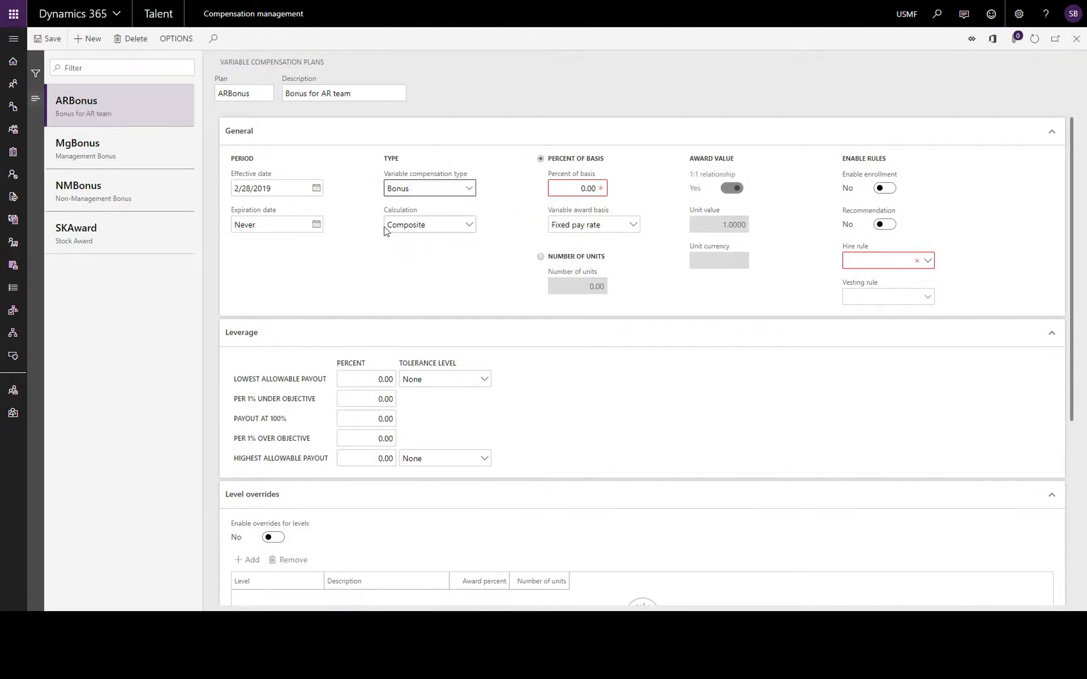
left_click(468, 224)
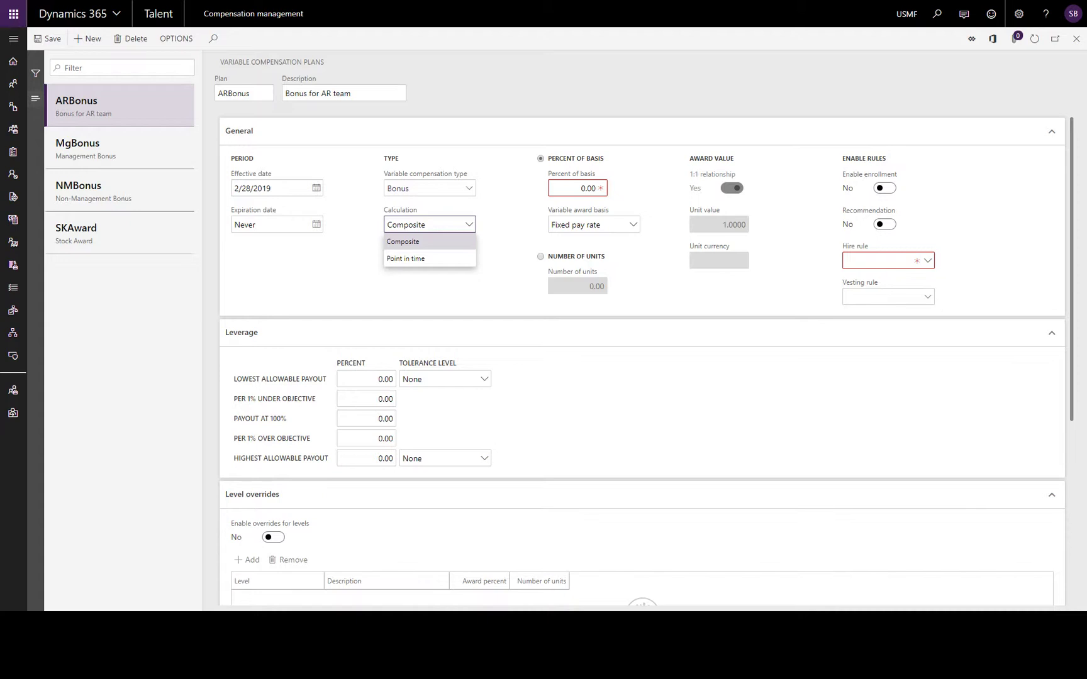
Keep Composite calculation, enter 5 percent of basis, then switch the award to Number of units
left_click(590, 187)
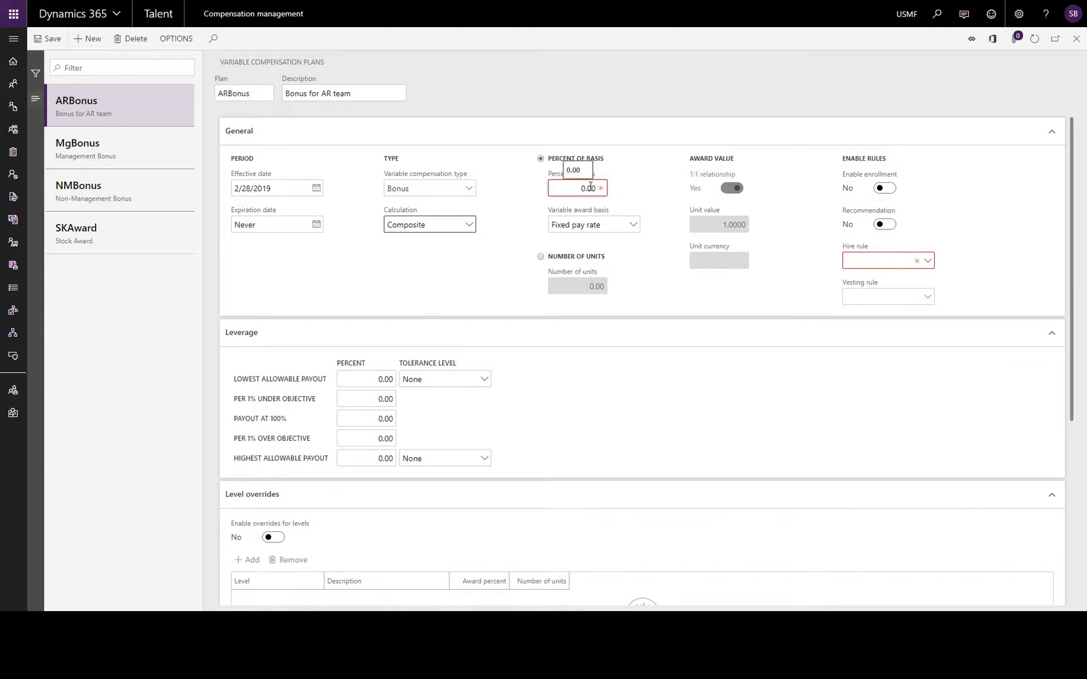
left_click(588, 188)
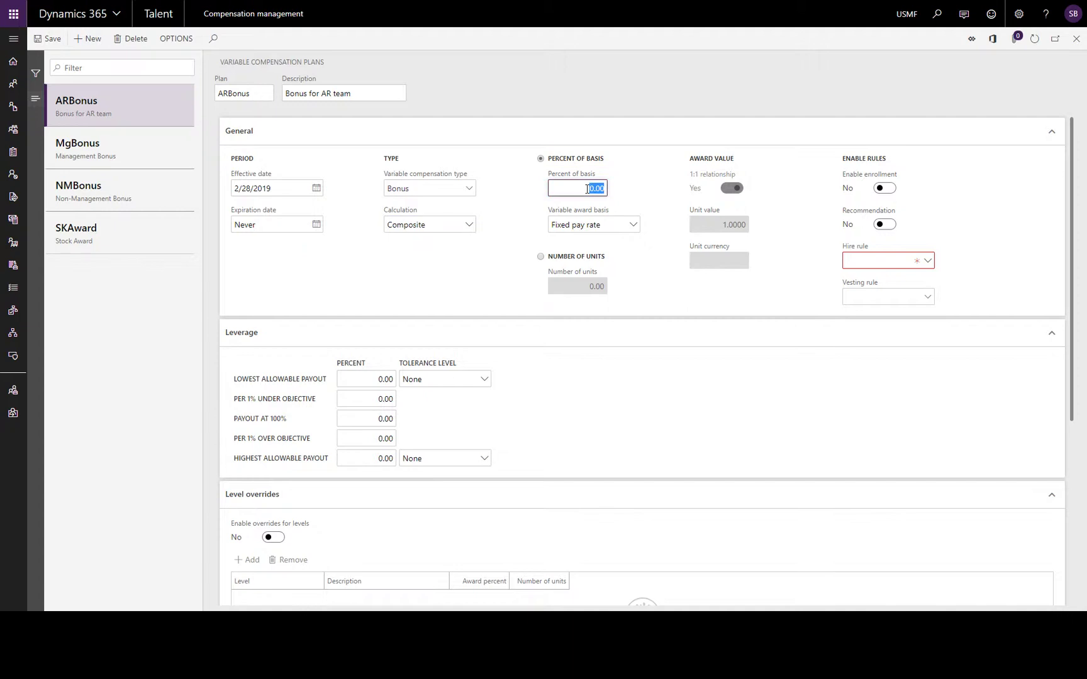
type("5")
left_click(633, 225)
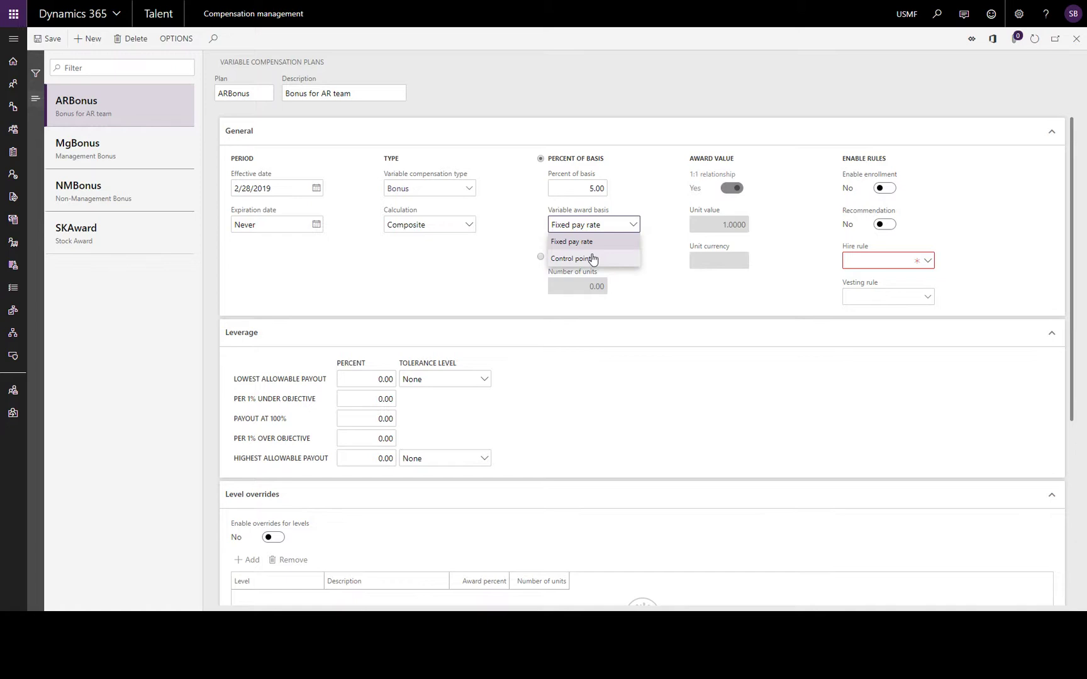
left_click(487, 255)
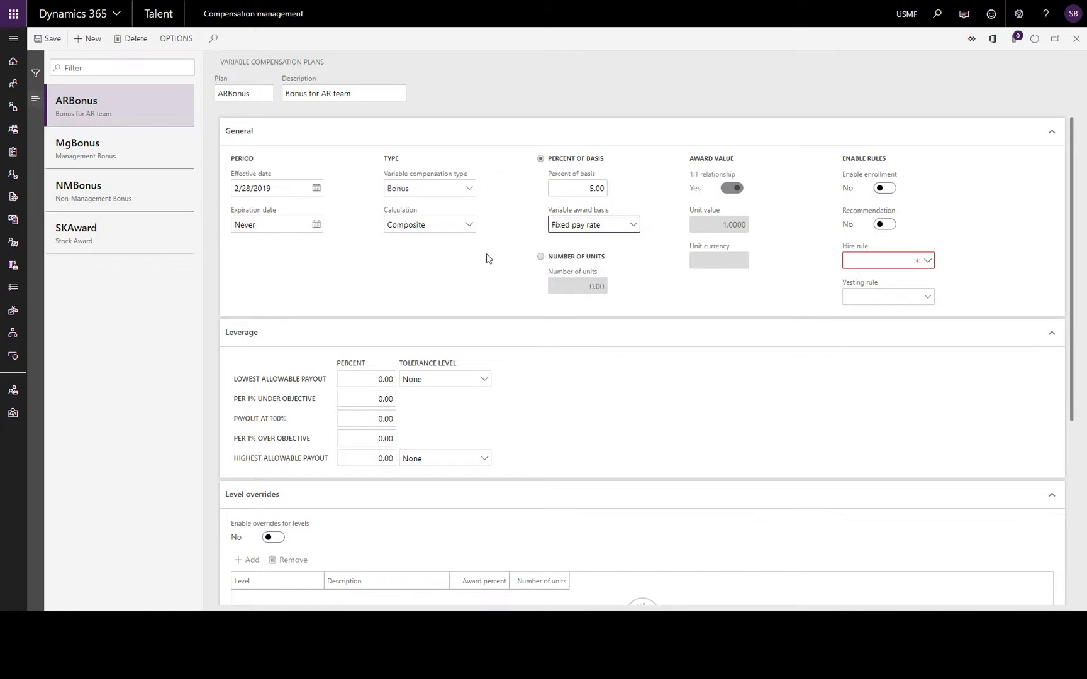
left_click(540, 258)
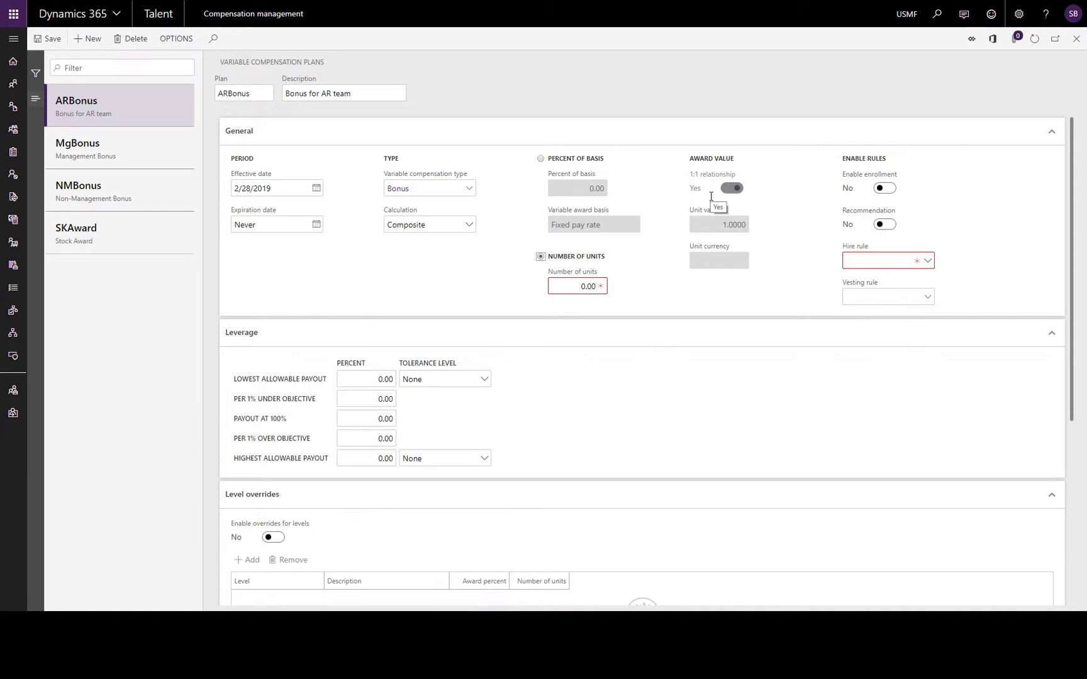
Set 10 units, change the compensation type to StkOption, and enter a unit value of 100
left_click(576, 286)
left_click(468, 189)
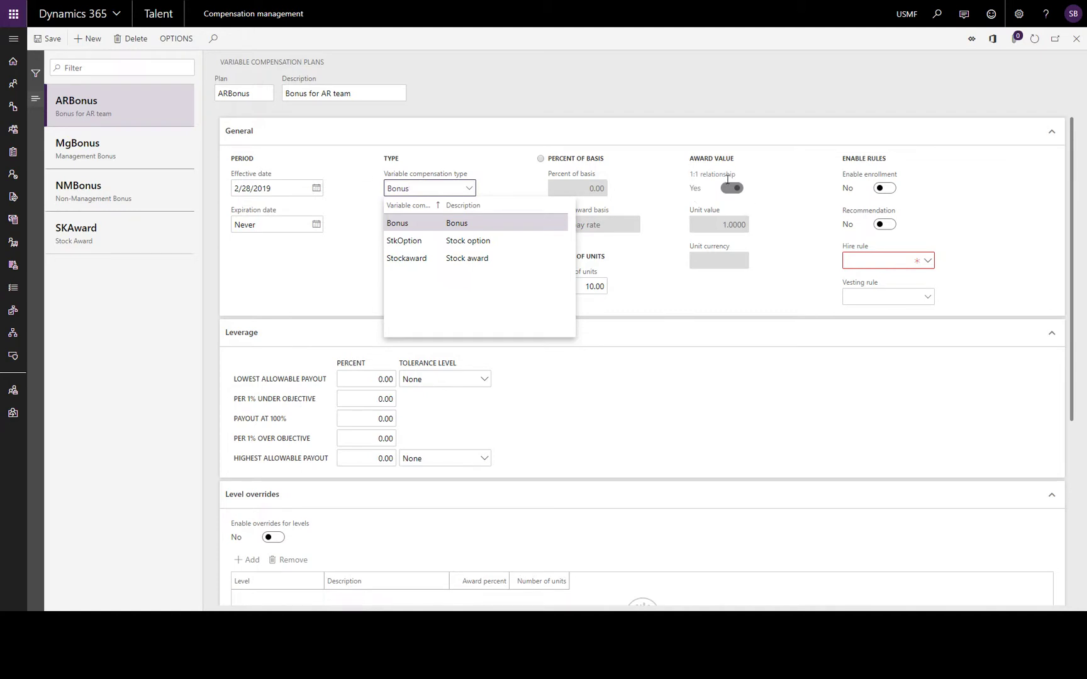
left_click(472, 241)
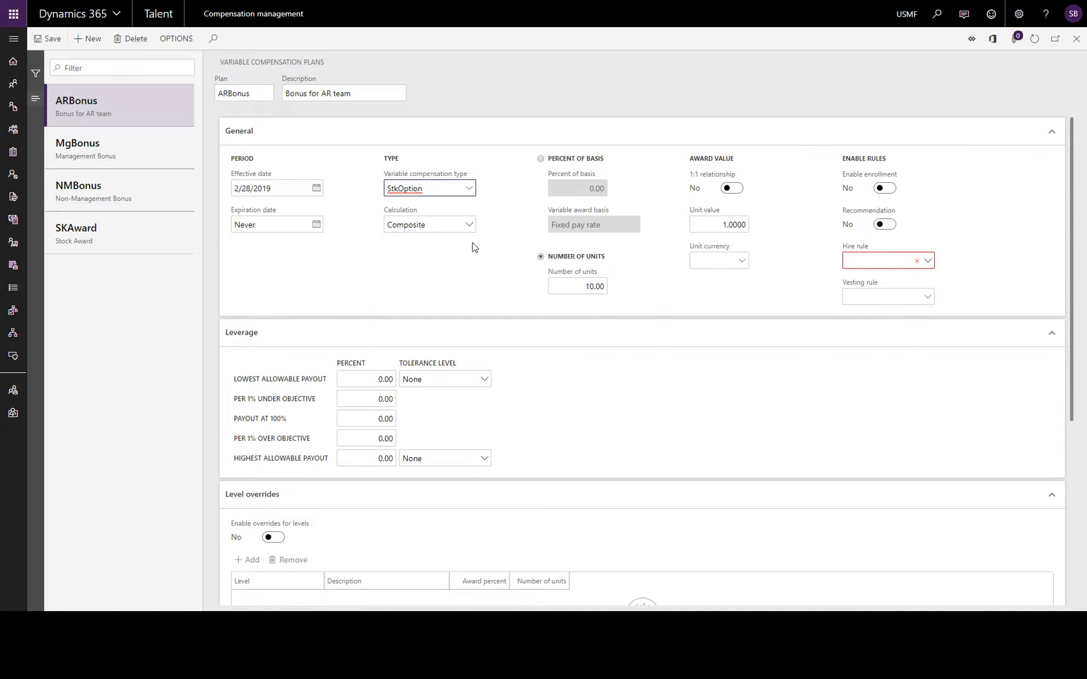
left_click(720, 224)
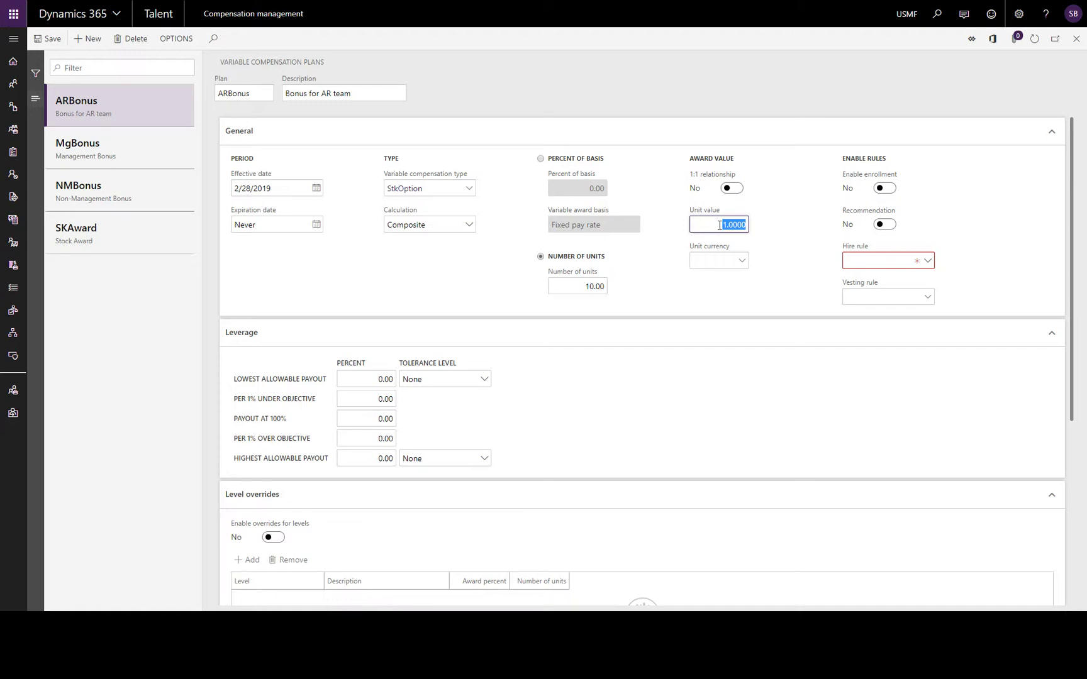
type("100")
Change the type back to Bonus and award 5 percent of basis on fixed pay rate
left_click(465, 191)
left_click(462, 223)
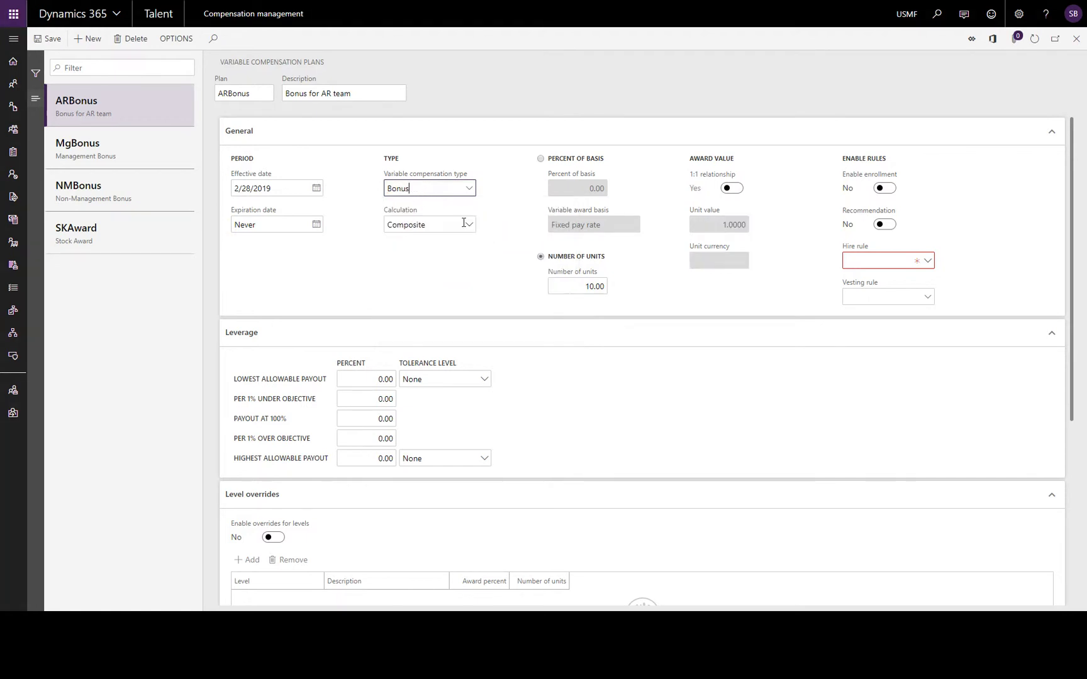
left_click(540, 158)
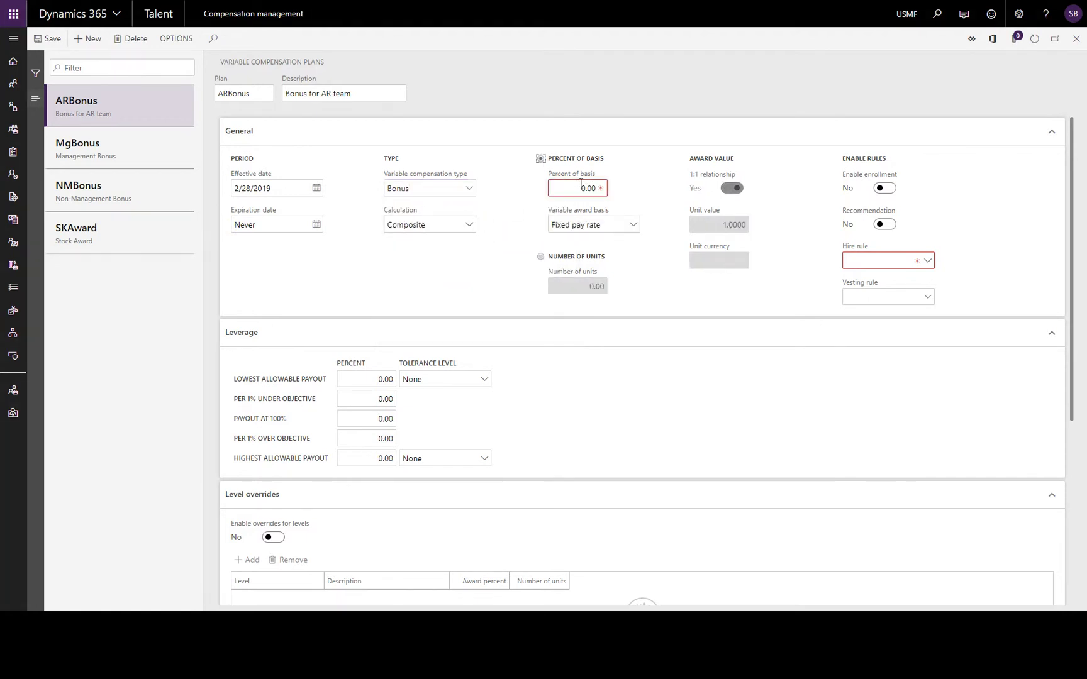
left_click(580, 183)
type("5")
left_click(944, 181)
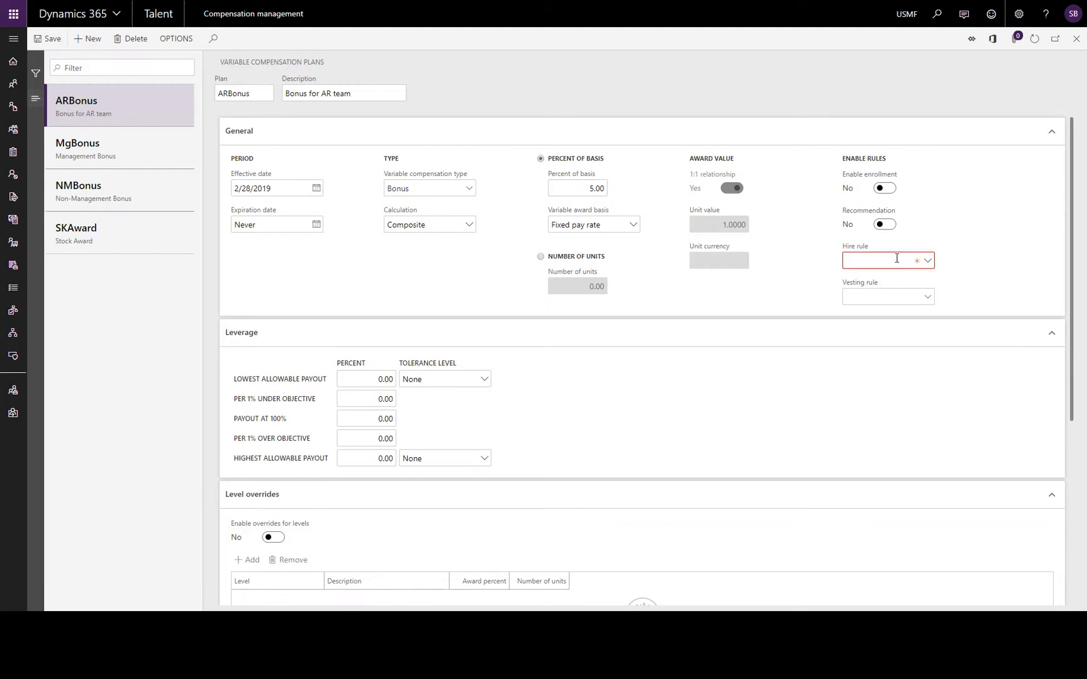
Enable enrollment and recommendation, set the hire rule to None, and leave vesting rule blank
left_click(885, 189)
left_click(892, 224)
left_click(928, 262)
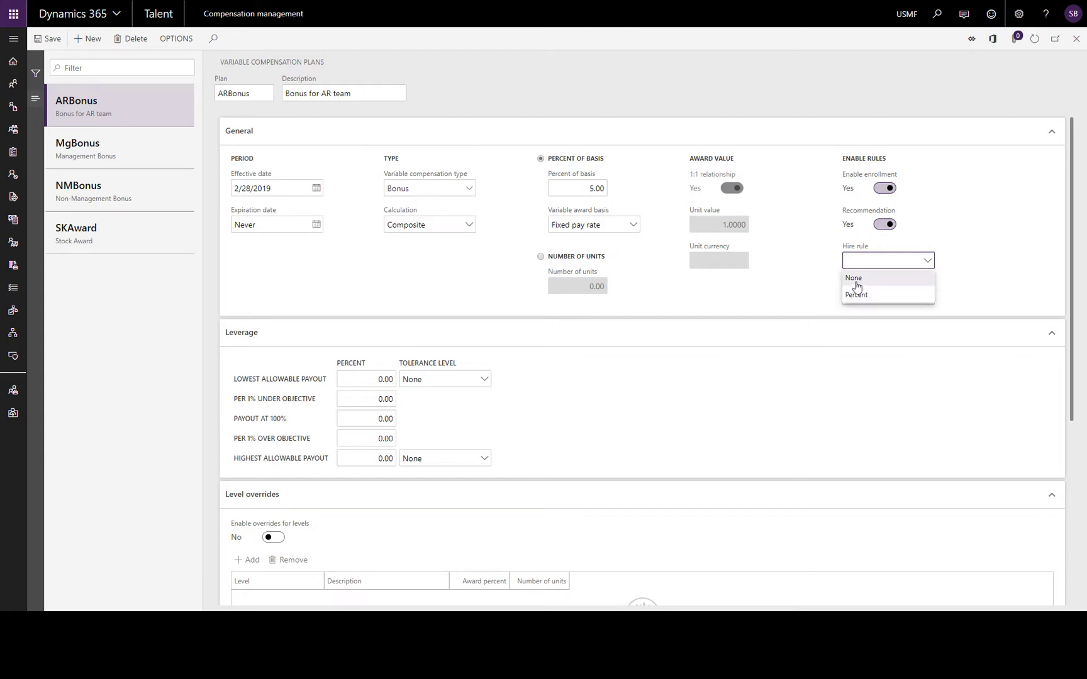
left_click(853, 278)
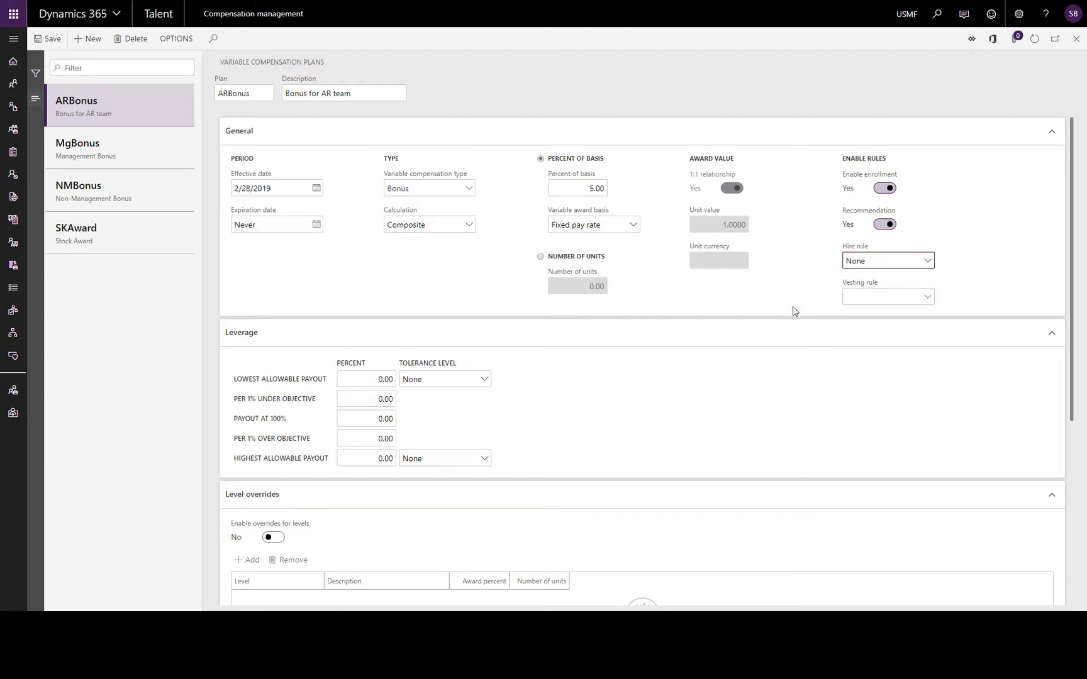
left_click(928, 297)
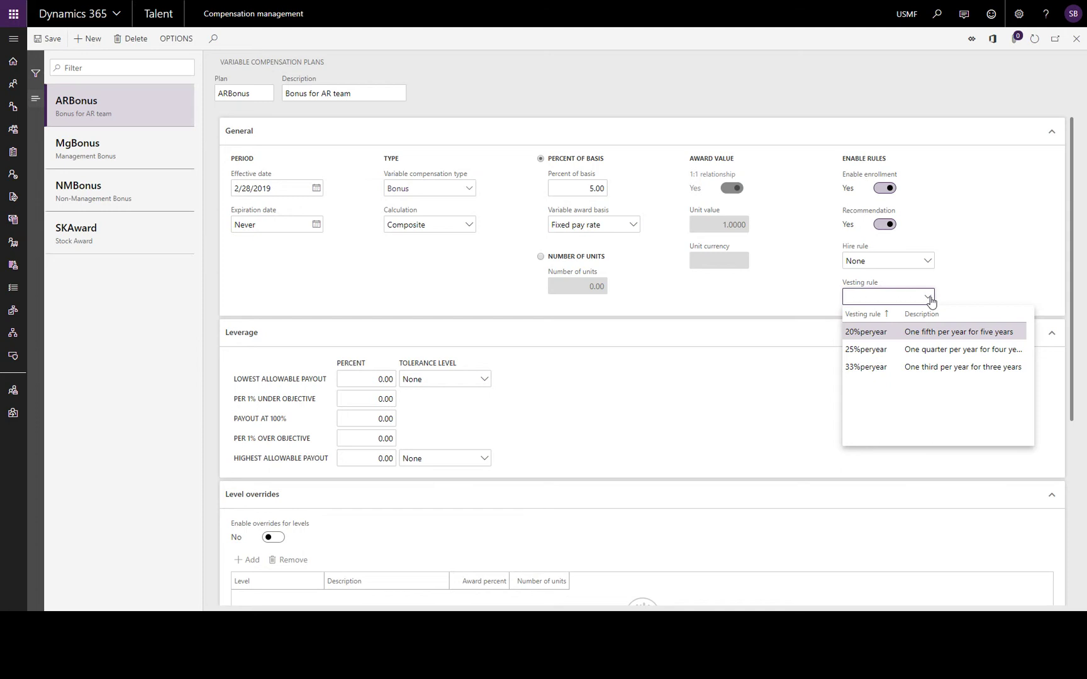
left_click(776, 310)
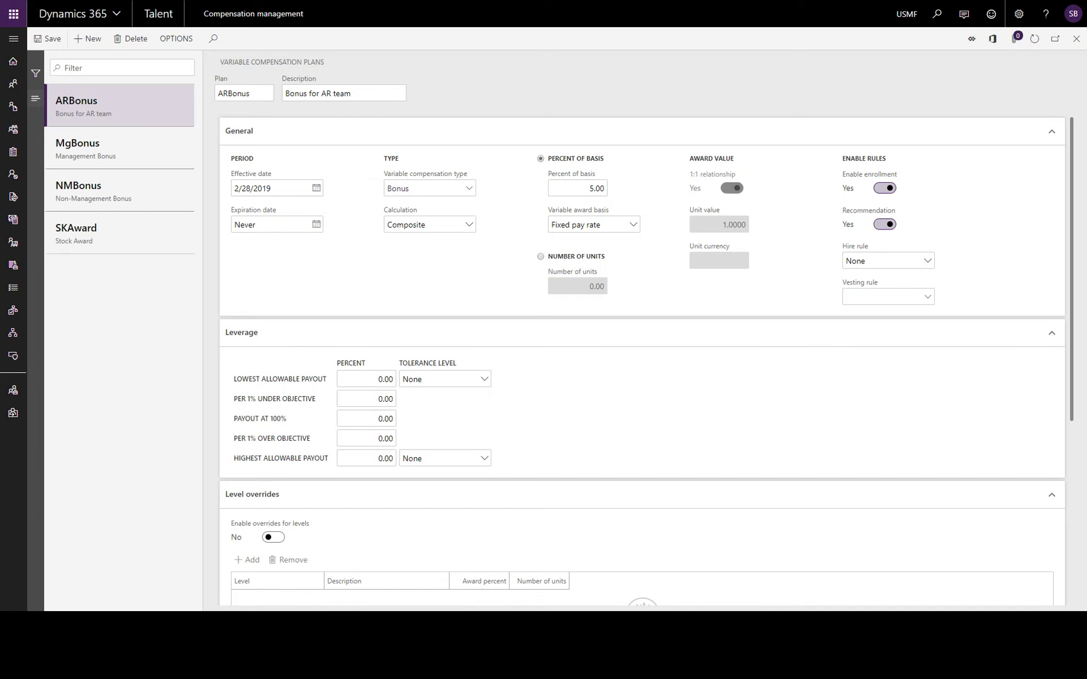
Enter 2 as the leverage payout per 1% under objective
left_click(385, 398)
type("2")
left_click(449, 410)
Enable level overrides, add level B1 with a 10 award percent, and save ARBonus
scroll(598, 400, "down", 5)
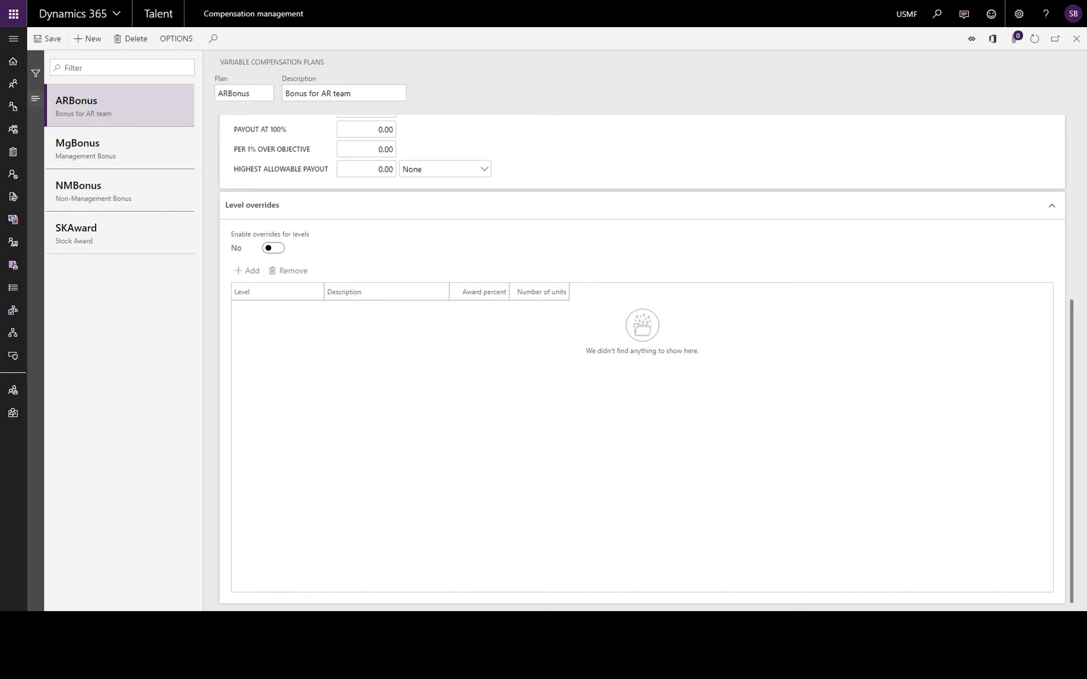
left_click(277, 249)
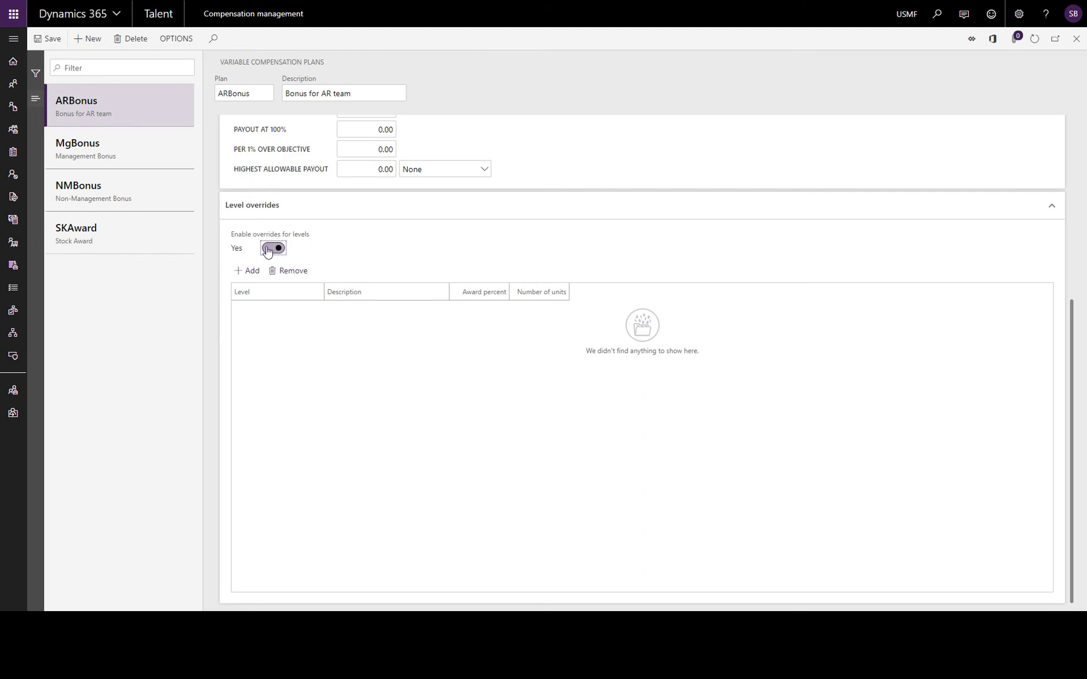
left_click(251, 272)
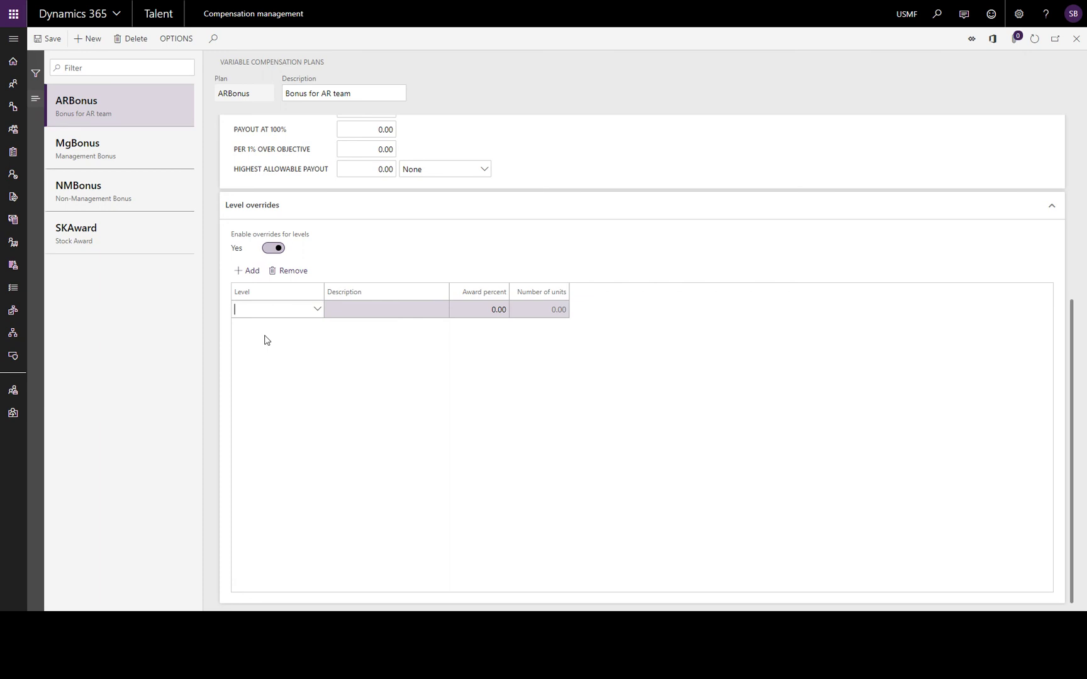
left_click(317, 310)
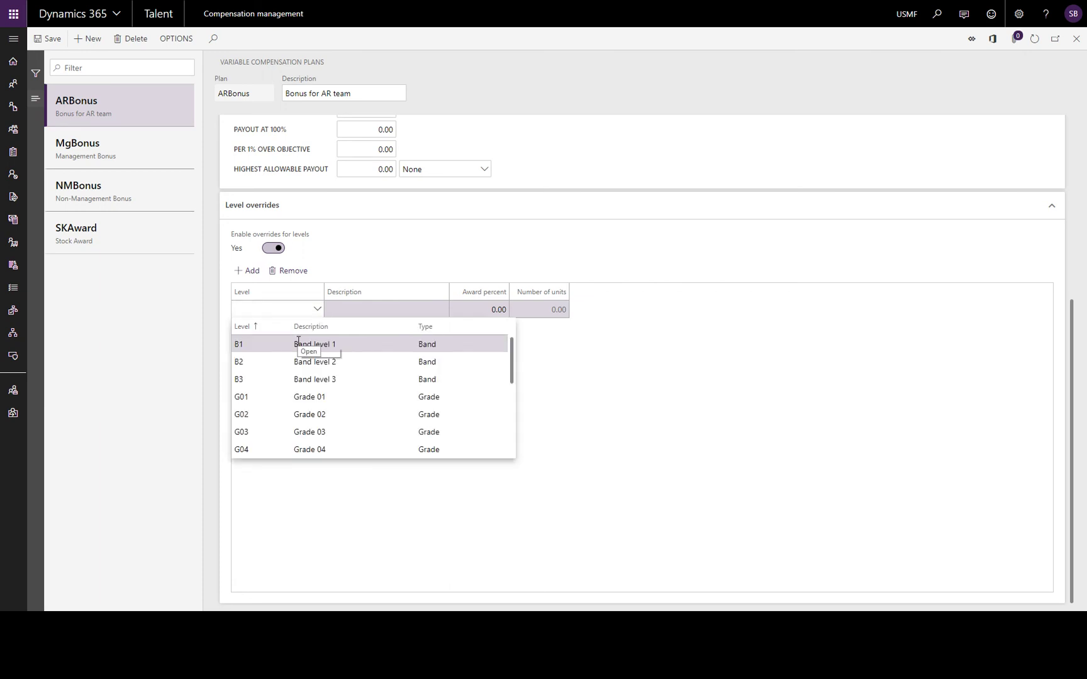
left_click(300, 344)
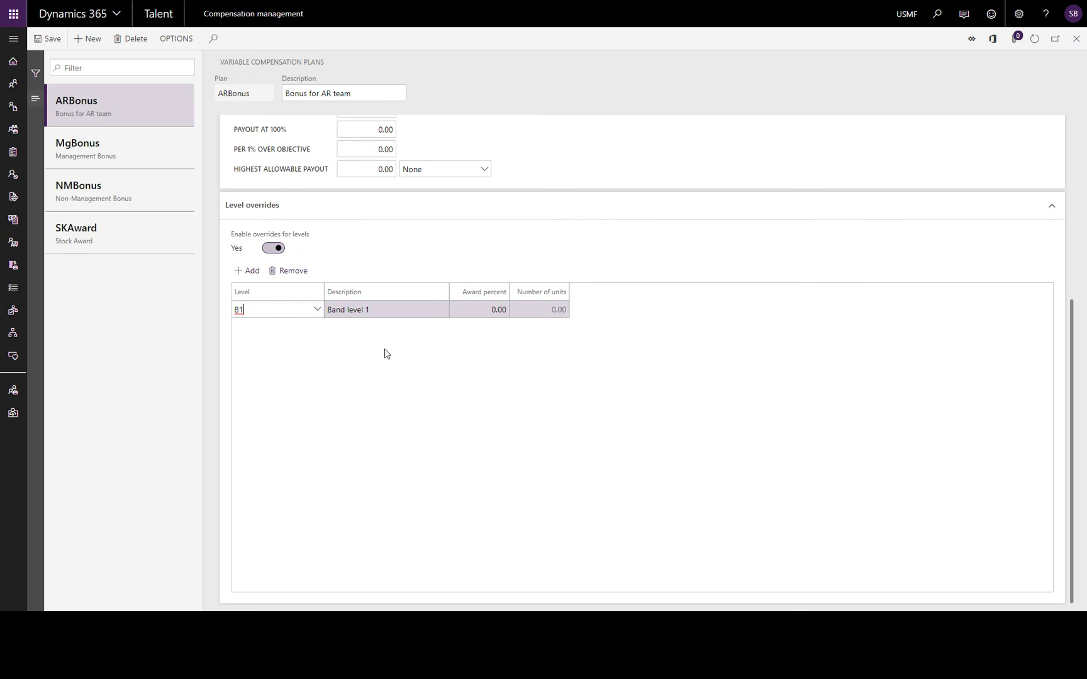
left_click(473, 309)
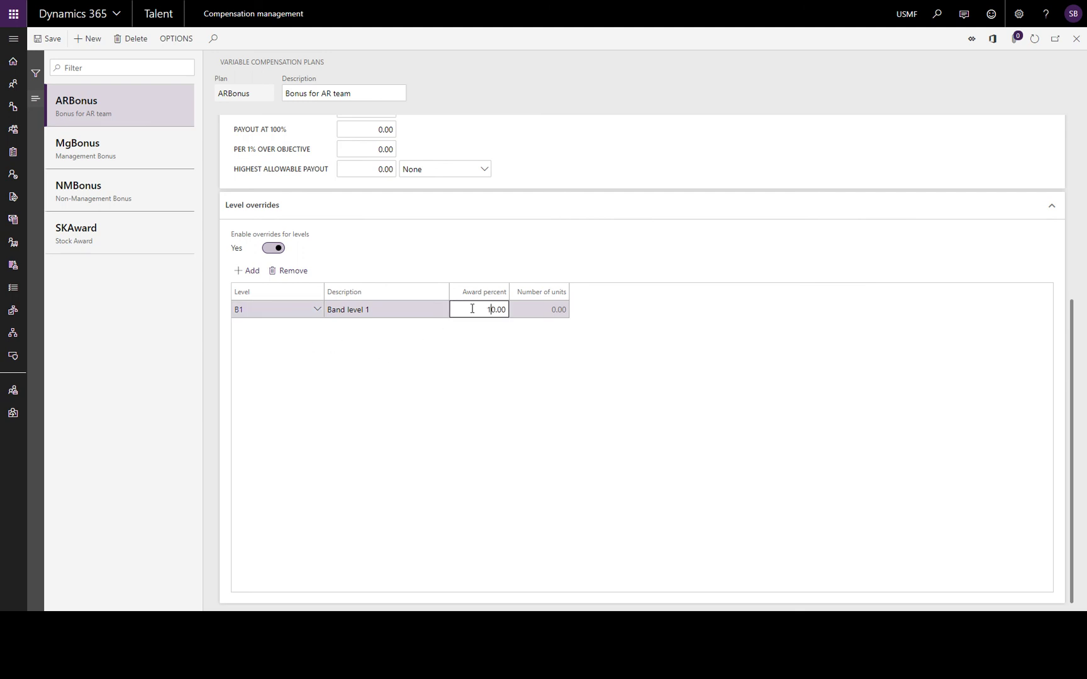
type("10")
scroll(646, 264, "up", 5)
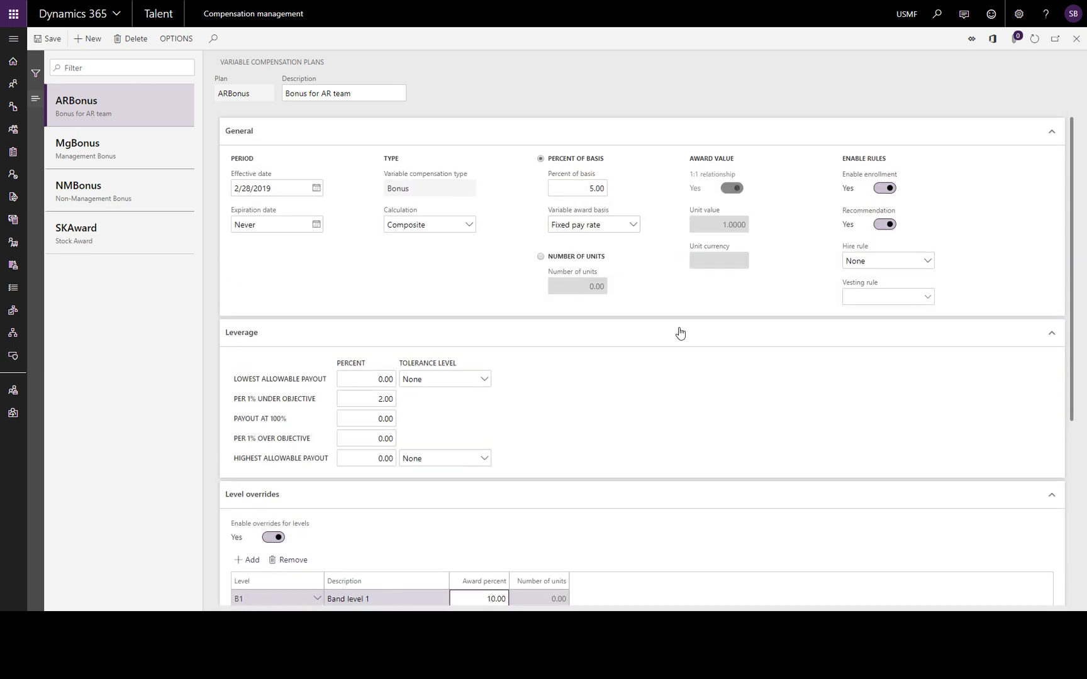
left_click(53, 39)
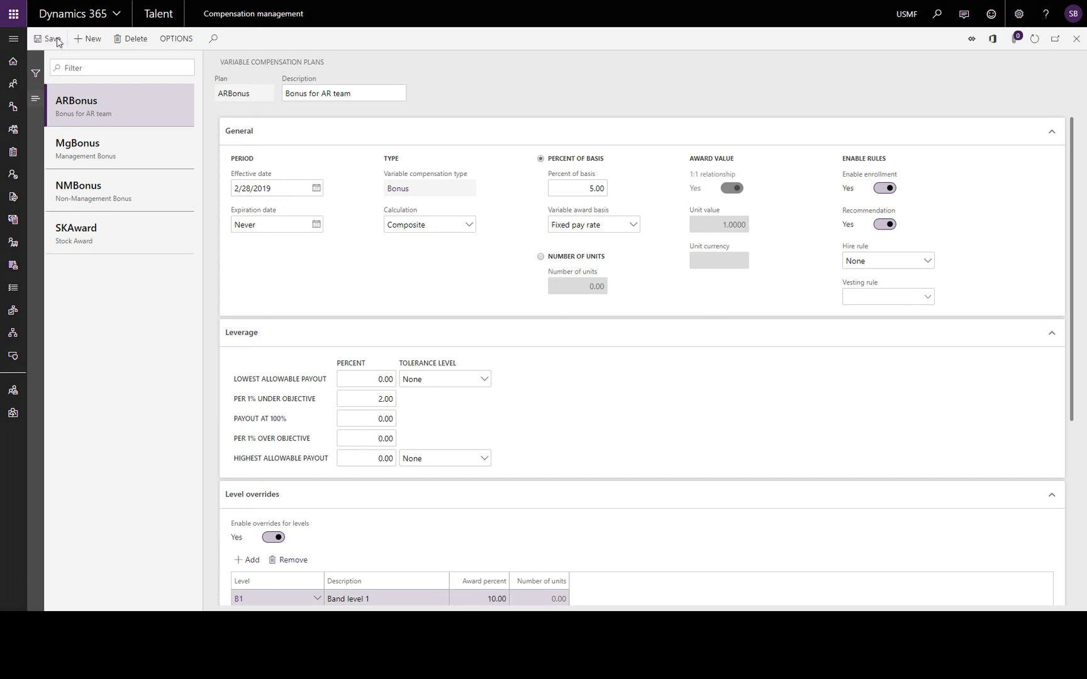